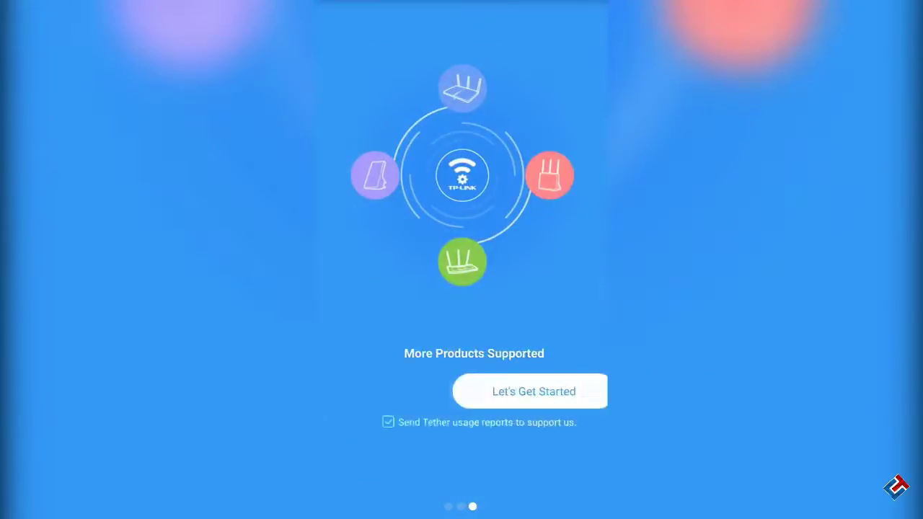
Get past the welcome screens with Let's Get Started to reach the TL-WR841N router.
left_click(462, 391)
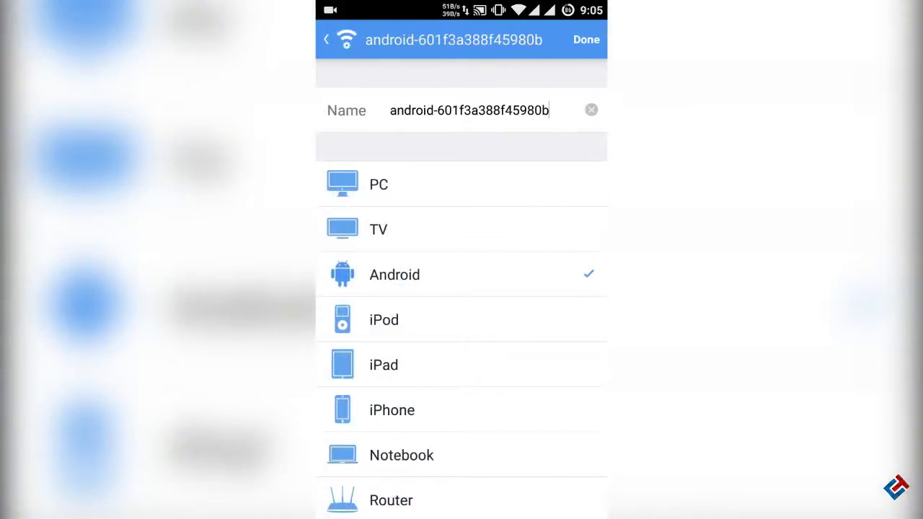
Rename the Android phone to 'k3 note' and return to the network map.
left_click(591, 110)
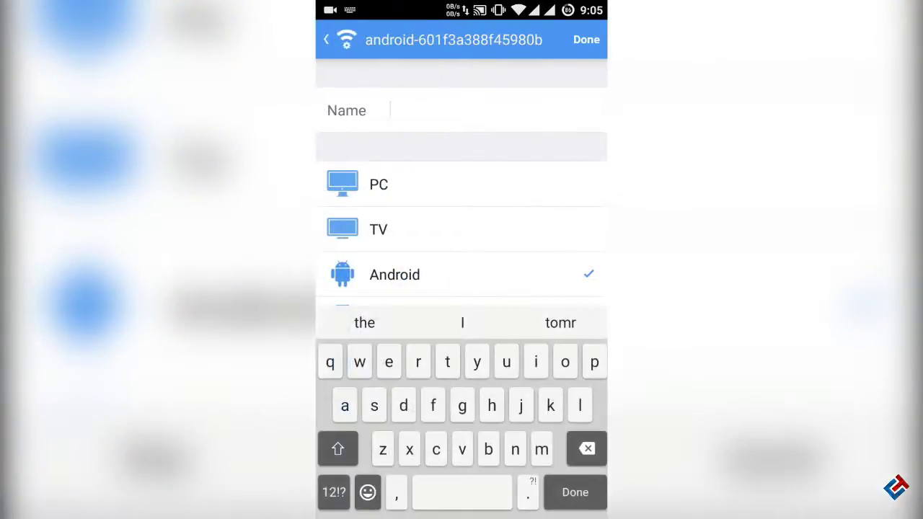
type("k3 note")
key("Return")
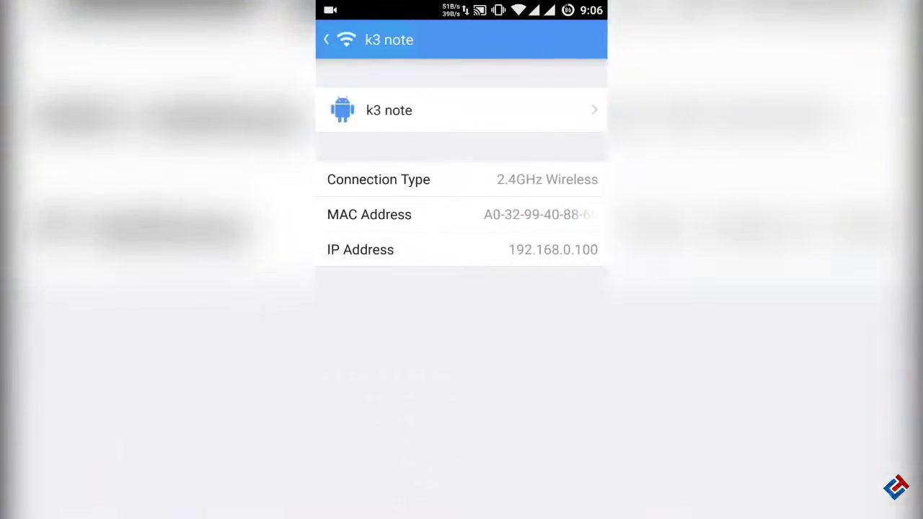
left_click(326, 39)
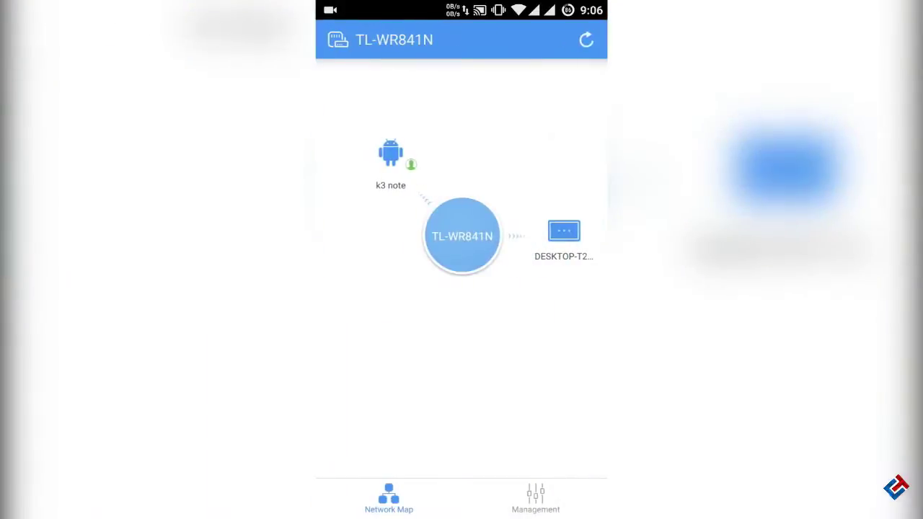
Rename the DESKTOP-T2SUKRB computer to 'jarvis' and return to the network map.
left_click(563, 231)
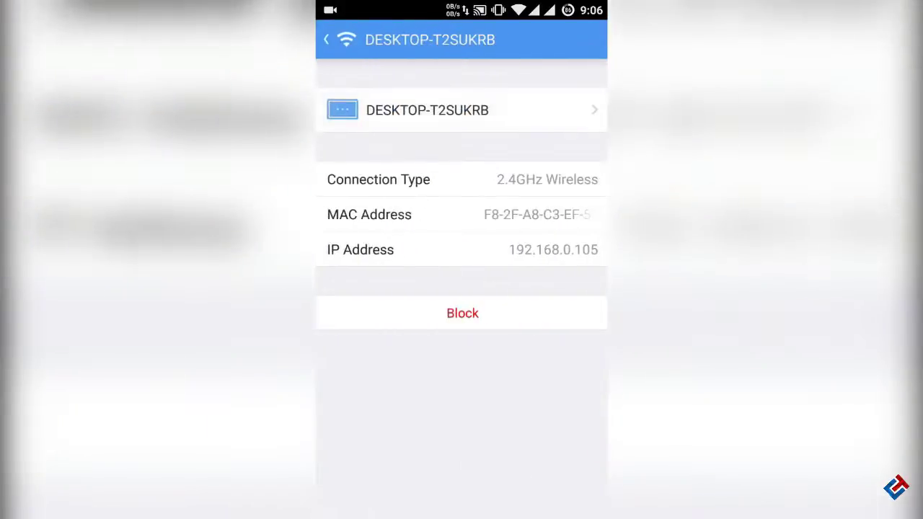
left_click(462, 109)
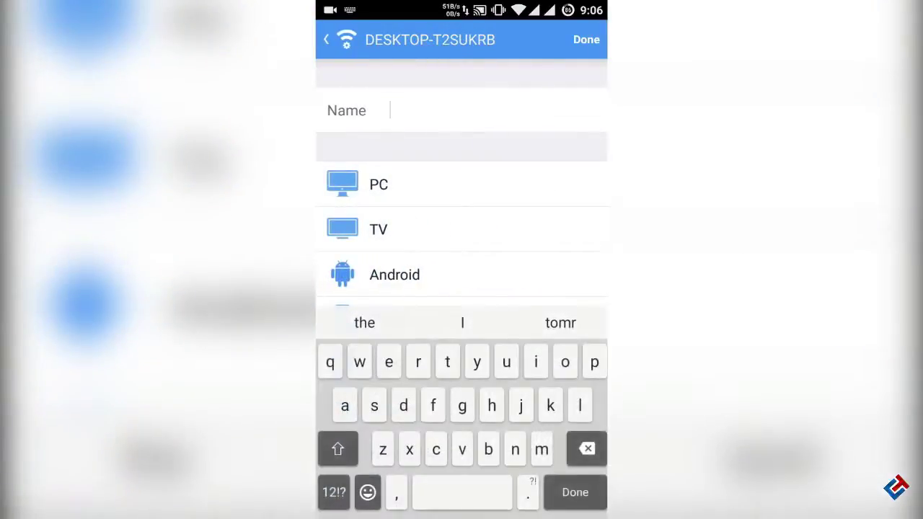
type("jarvis")
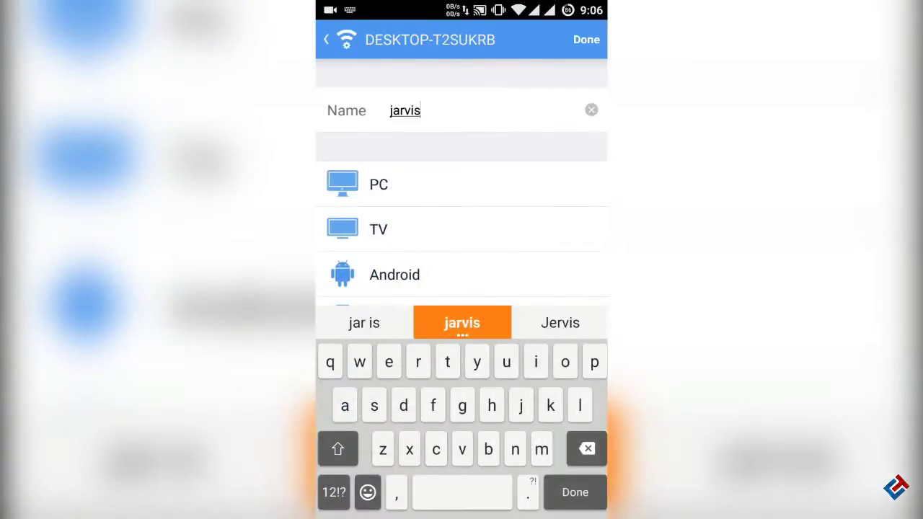
left_click(586, 40)
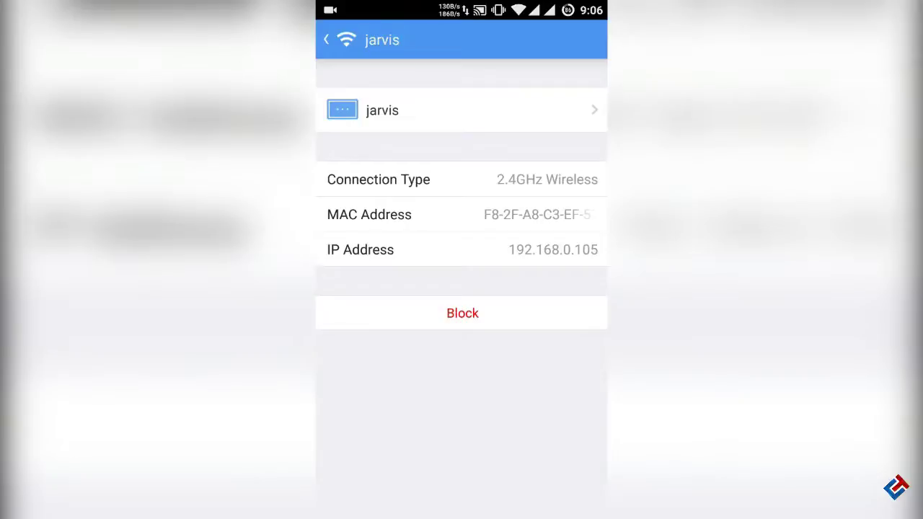
left_click(326, 40)
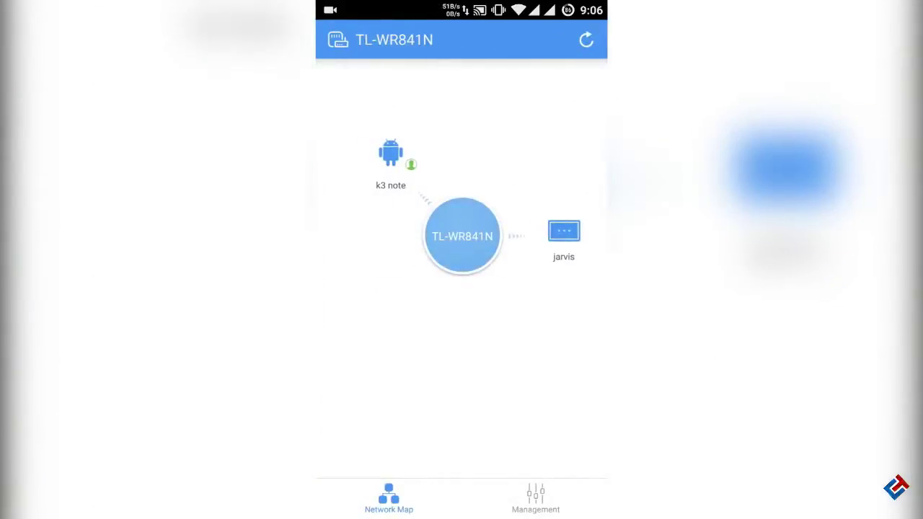
View the TL-WR841N router's information, close it, and refresh the network map.
left_click(462, 236)
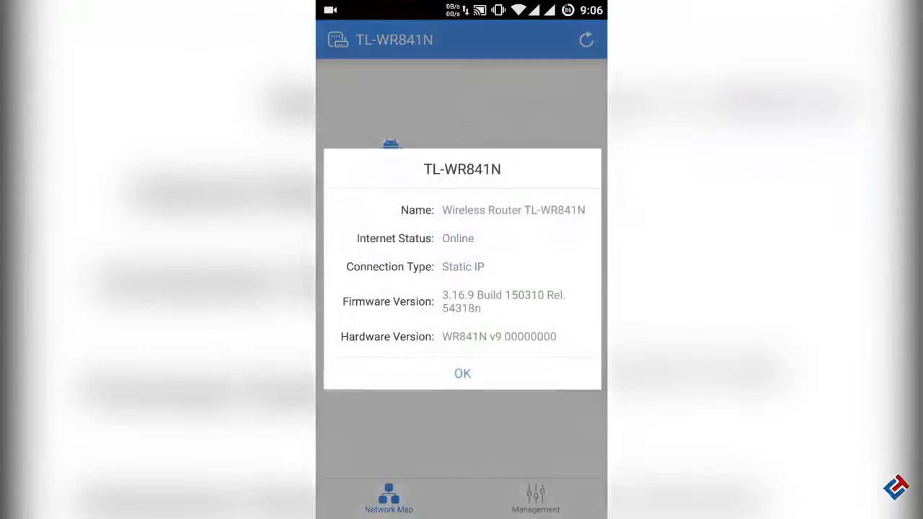
left_click(461, 373)
left_click(586, 40)
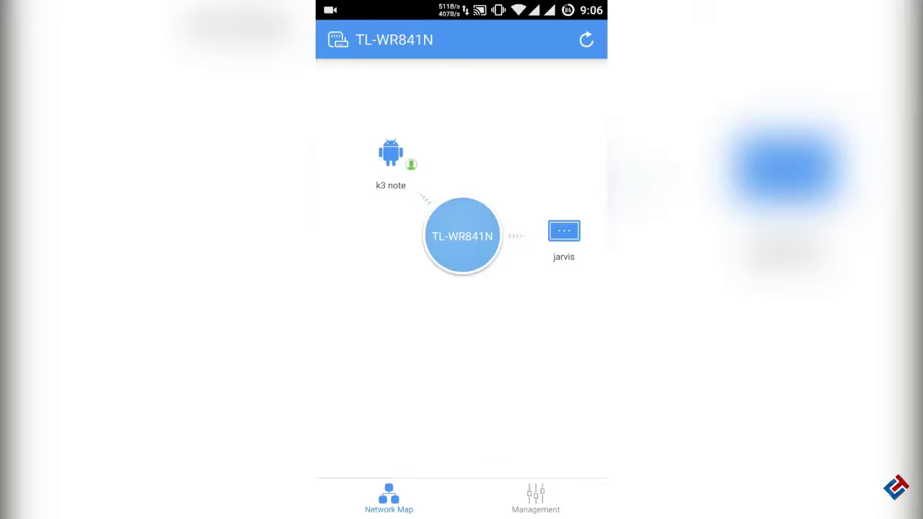
Browse Management's Wireless settings, then Parental Controls' client list without choosing anything.
left_click(535, 497)
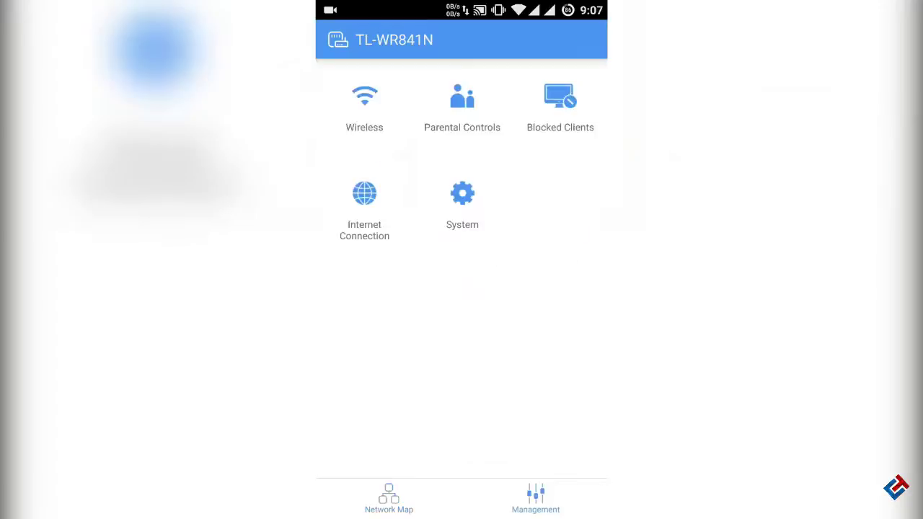
left_click(364, 105)
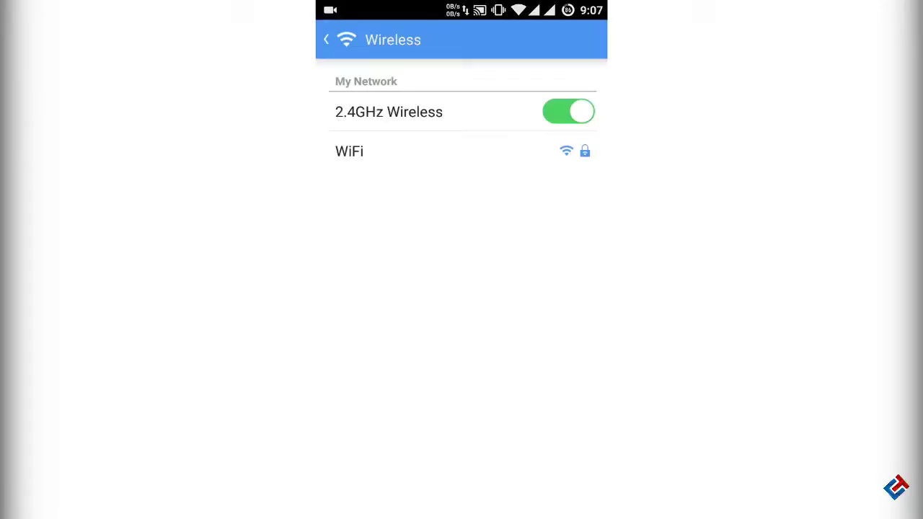
left_click(326, 40)
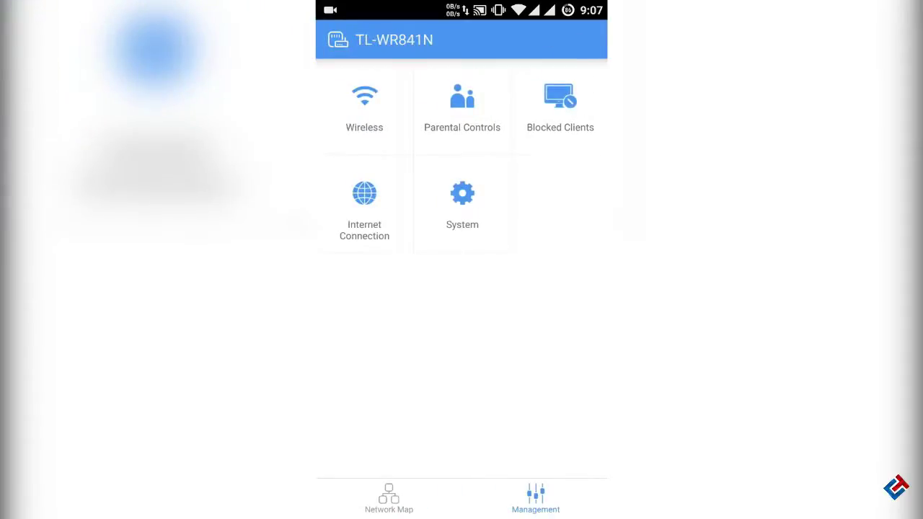
left_click(461, 107)
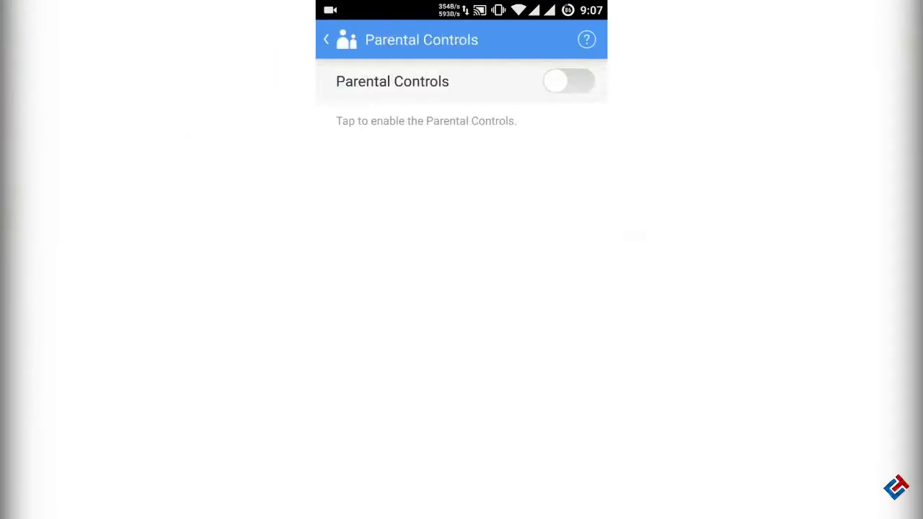
left_click(569, 81)
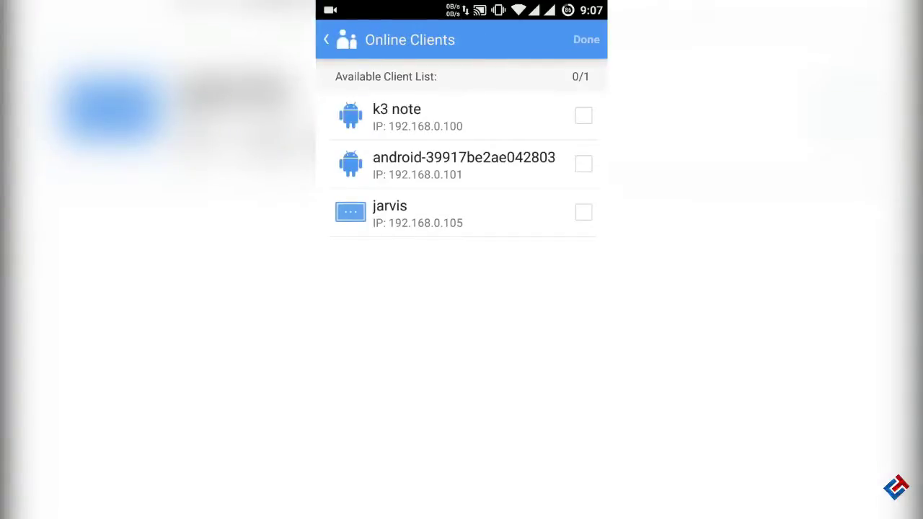
left_click(325, 40)
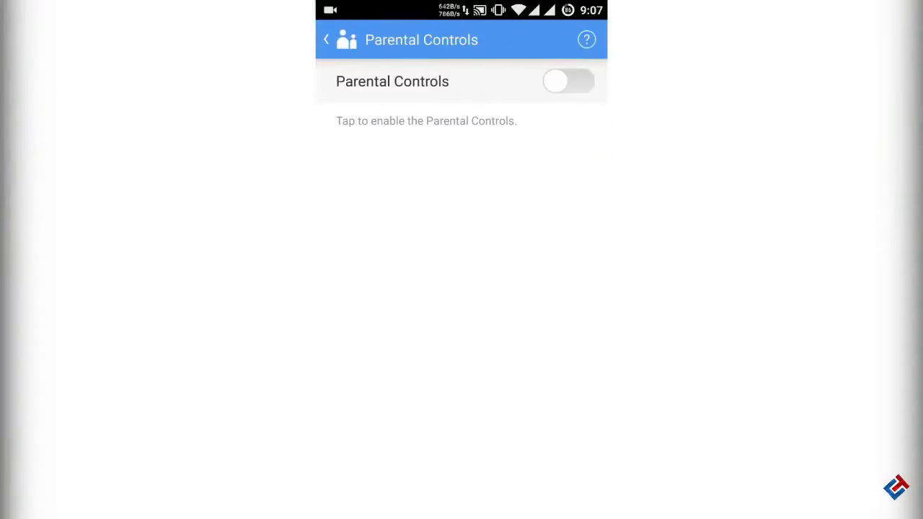
left_click(326, 40)
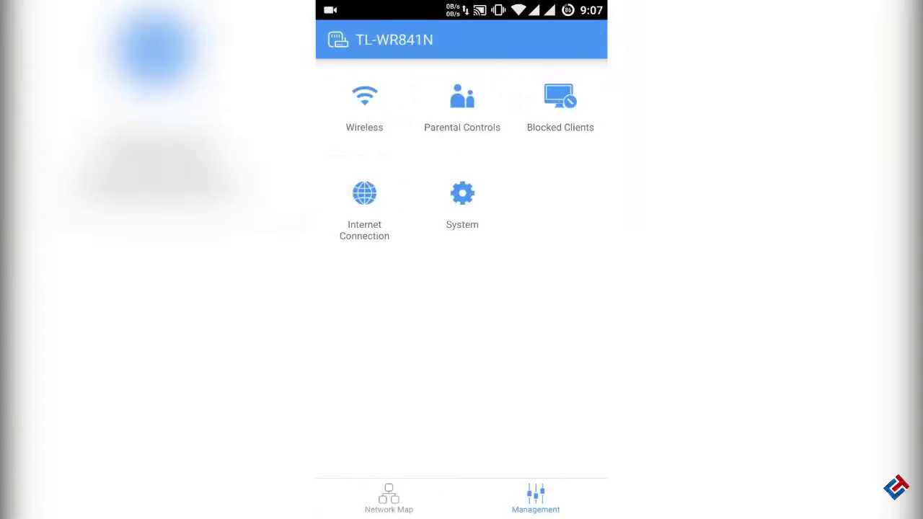
Try adding k3 note and a second Android device to Parental Controls; hit the one-device limit and leave without enabling.
left_click(462, 108)
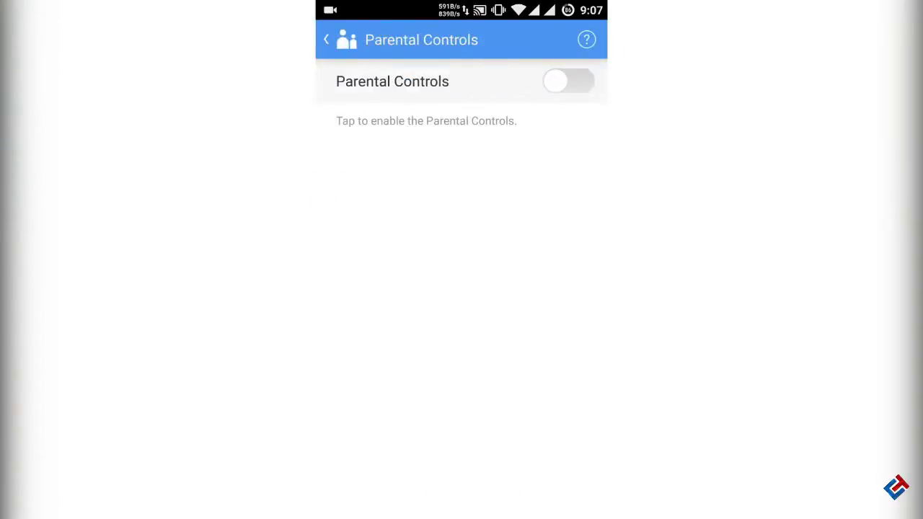
left_click(568, 81)
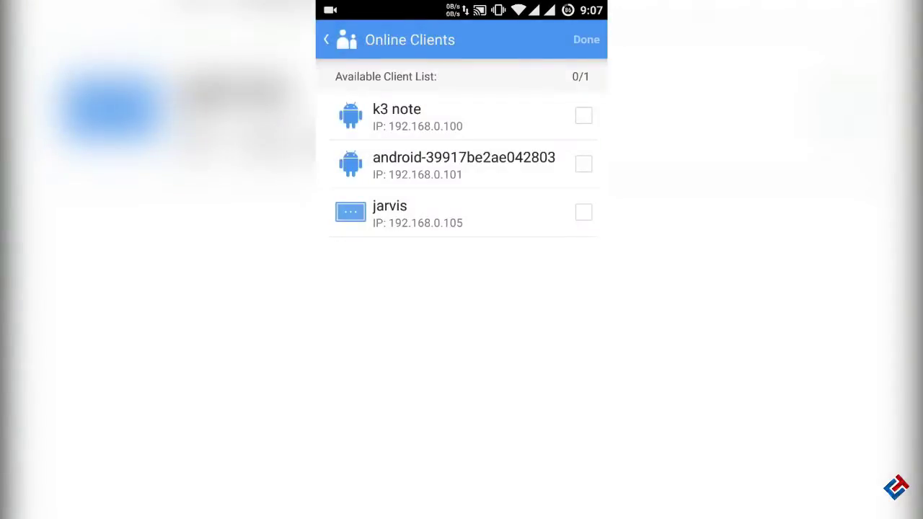
left_click(584, 115)
left_click(583, 164)
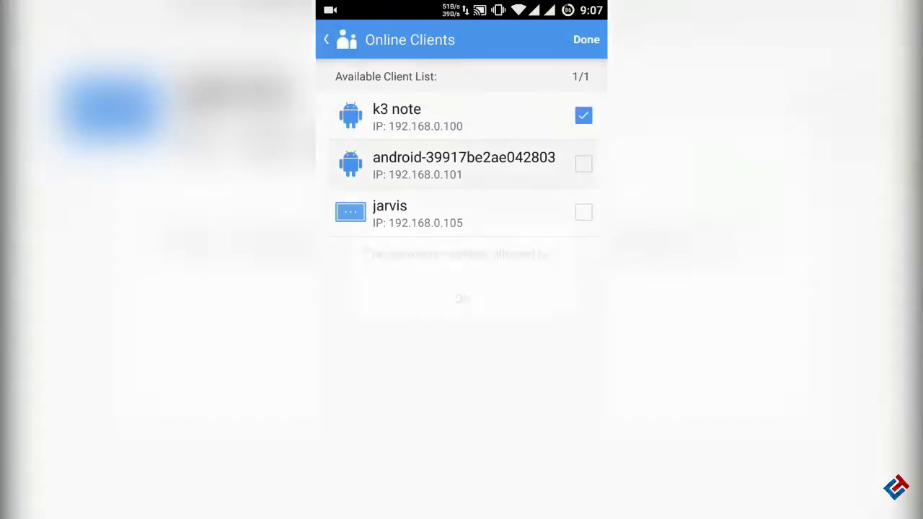
left_click(462, 299)
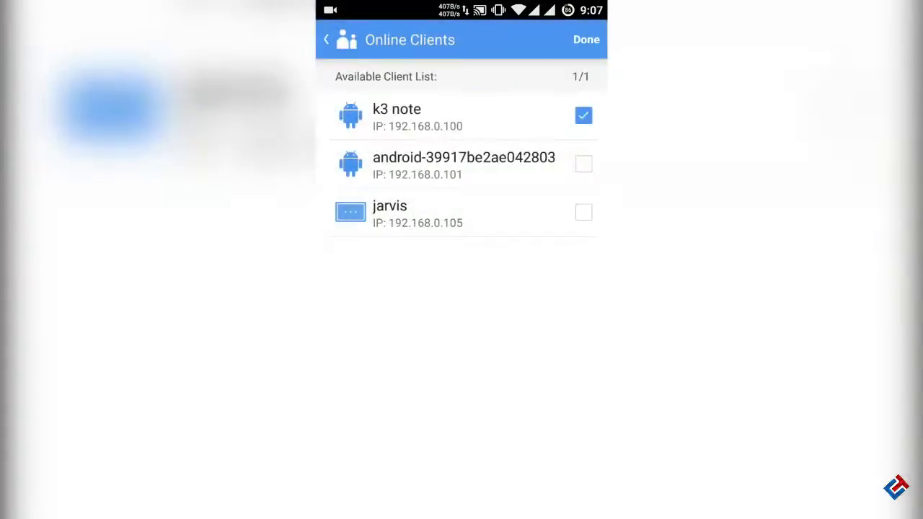
left_click(583, 164)
left_click(462, 300)
left_click(583, 116)
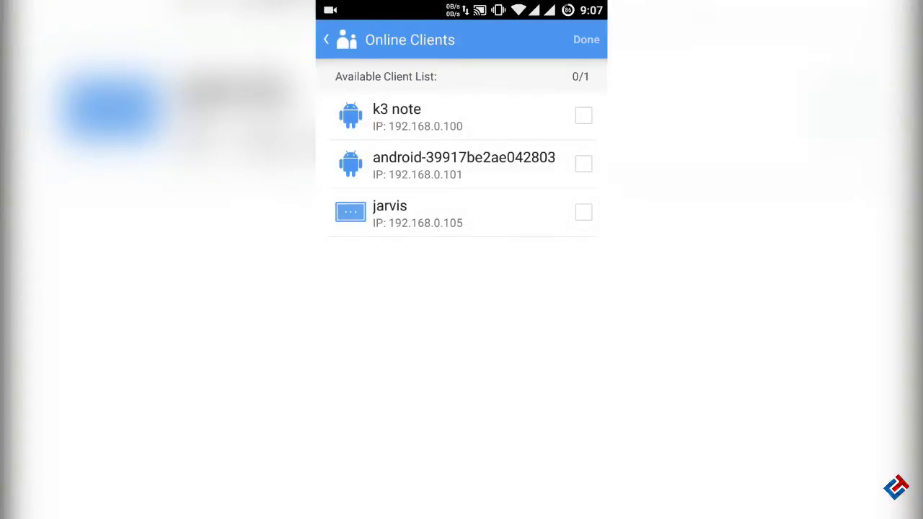
left_click(325, 40)
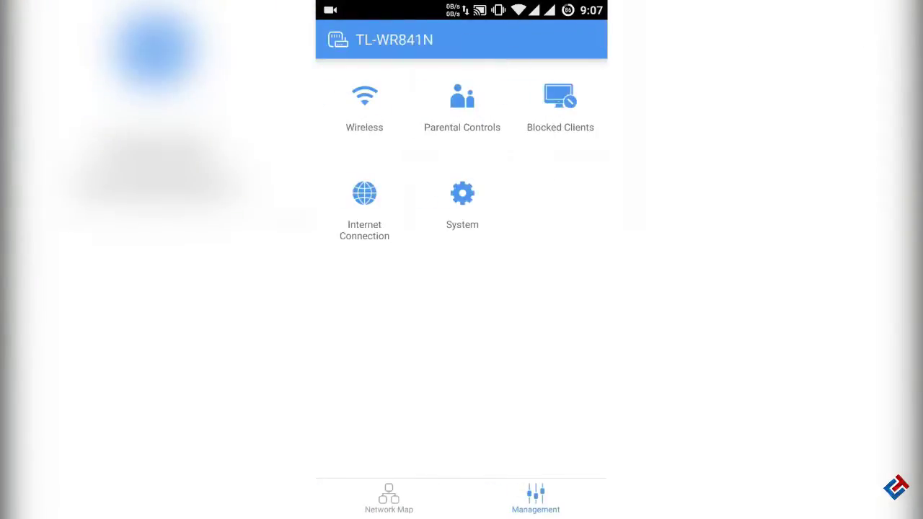
Rename the Android device on the network map to 'htc'.
left_click(388, 498)
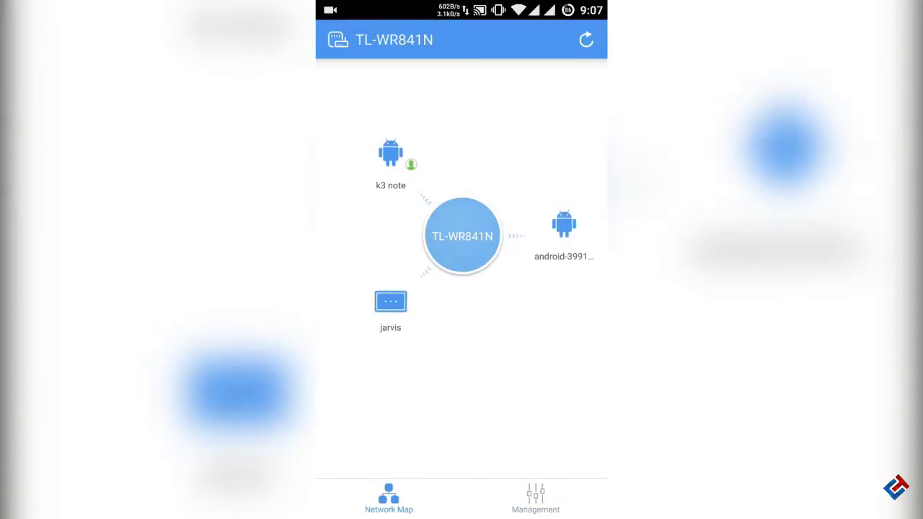
left_click(564, 230)
left_click(462, 108)
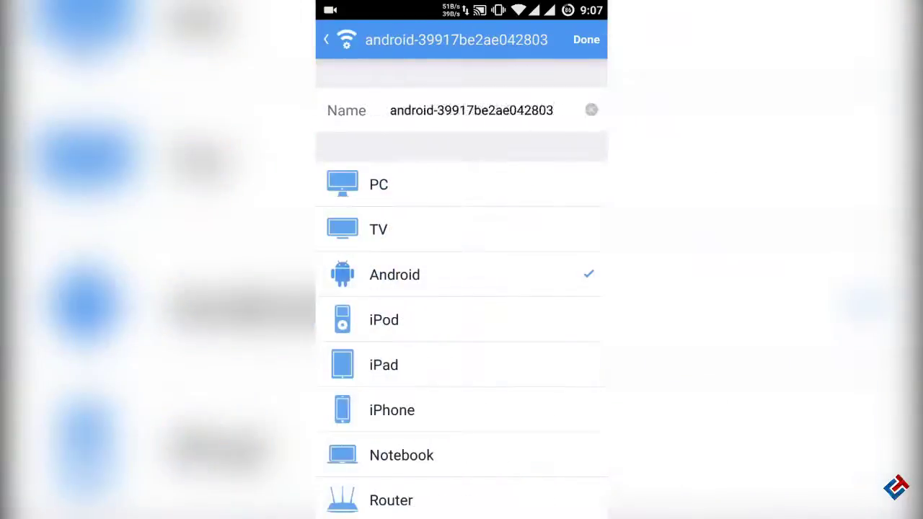
left_click(591, 109)
type("htc")
left_click(586, 40)
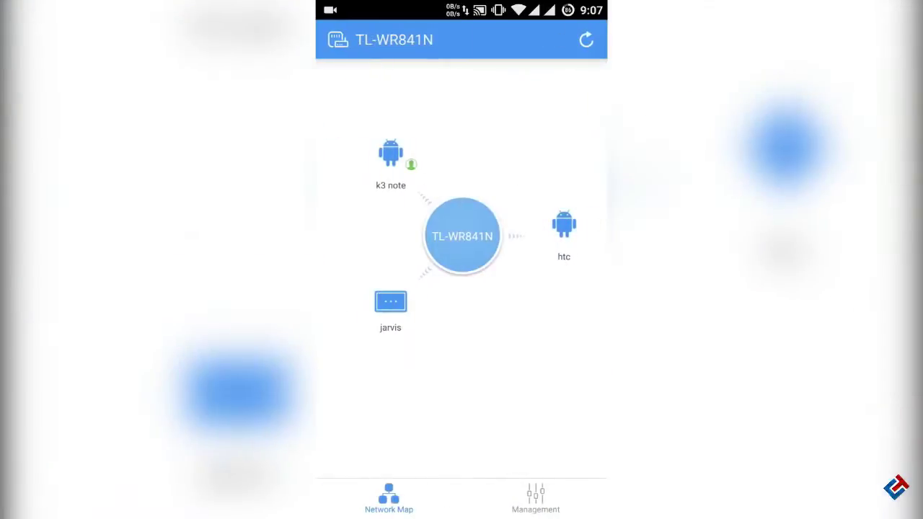
Block htc from the network, then unblock it from Blocked Clients.
left_click(563, 225)
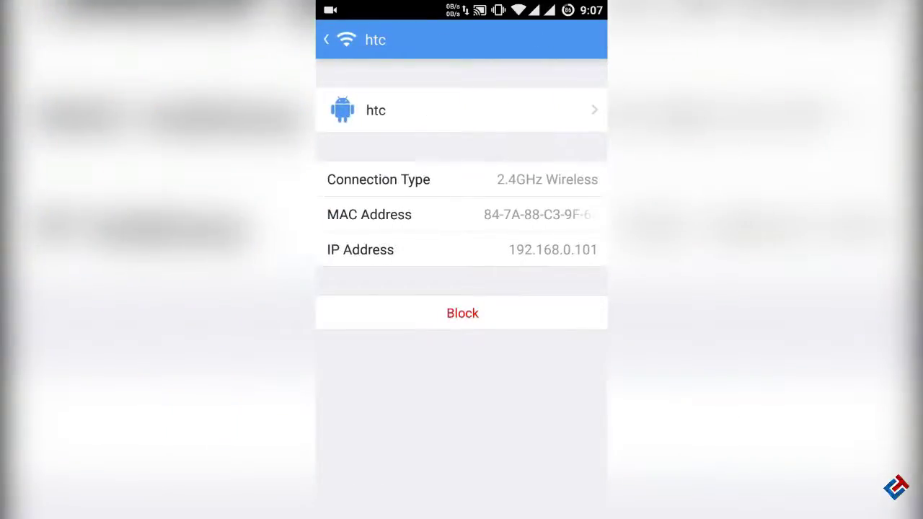
left_click(462, 313)
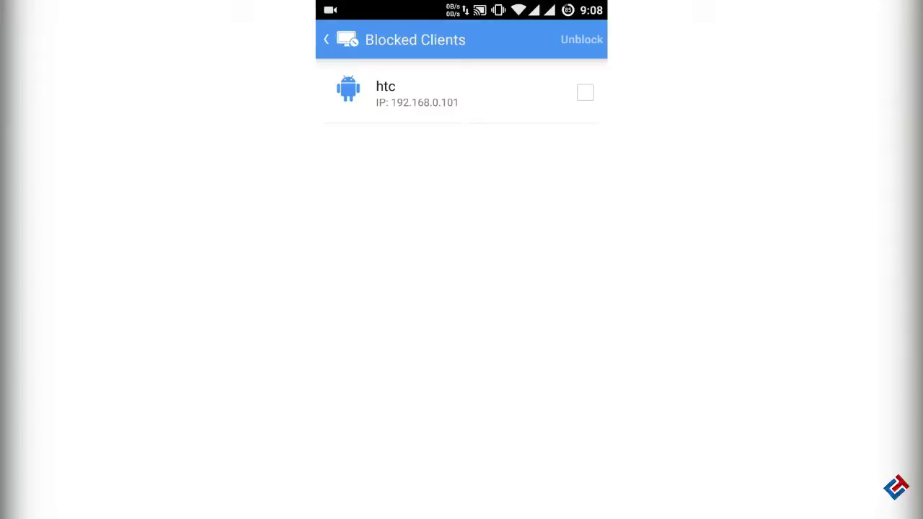
left_click(585, 92)
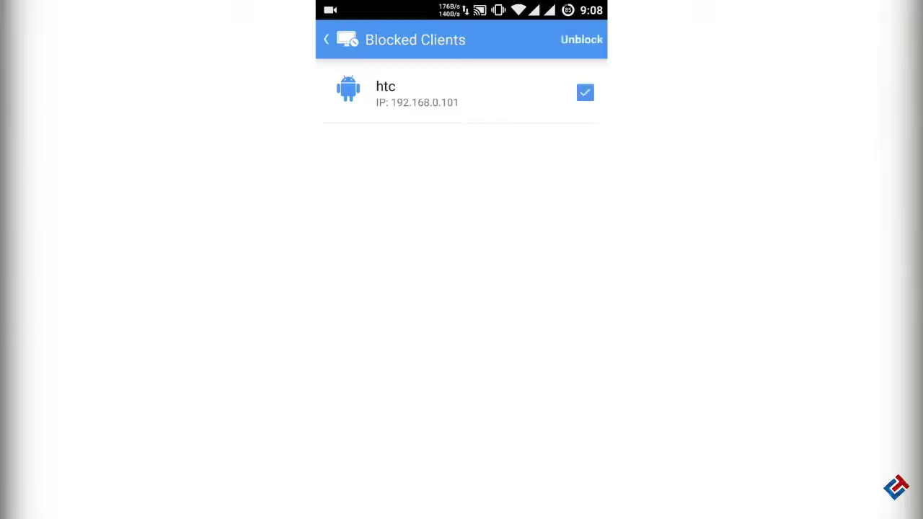
left_click(581, 40)
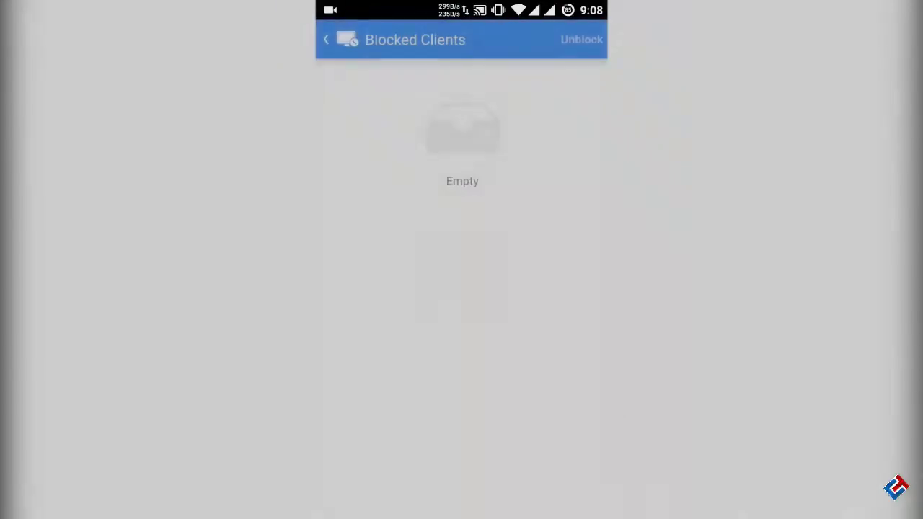
left_click(326, 40)
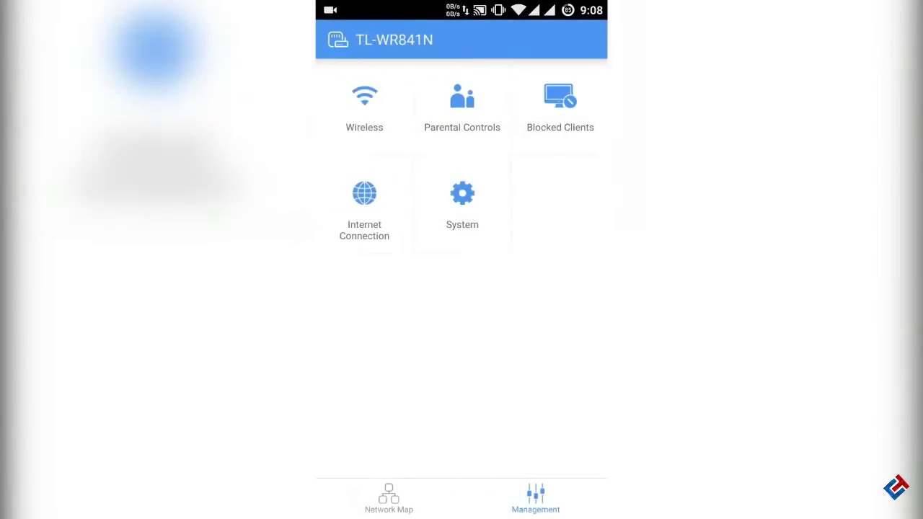
Review the Internet Connection type and System settings without changing them.
left_click(364, 209)
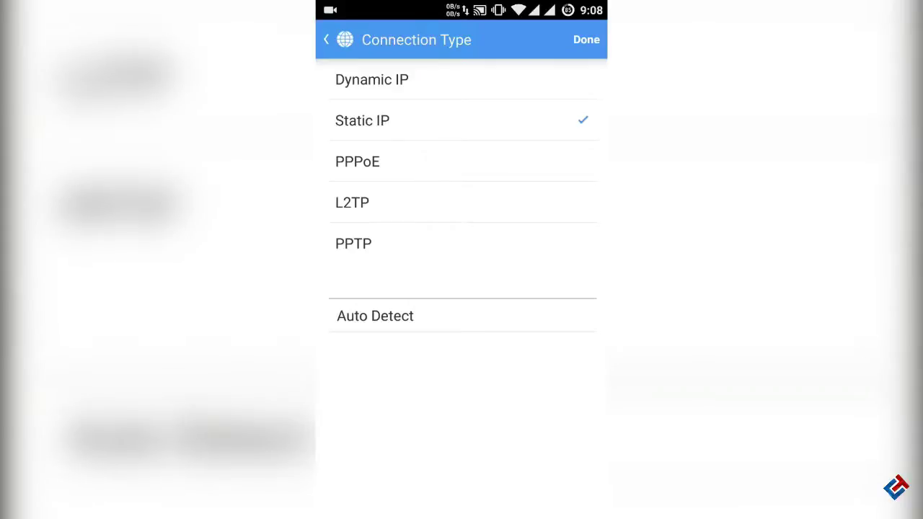
left_click(586, 40)
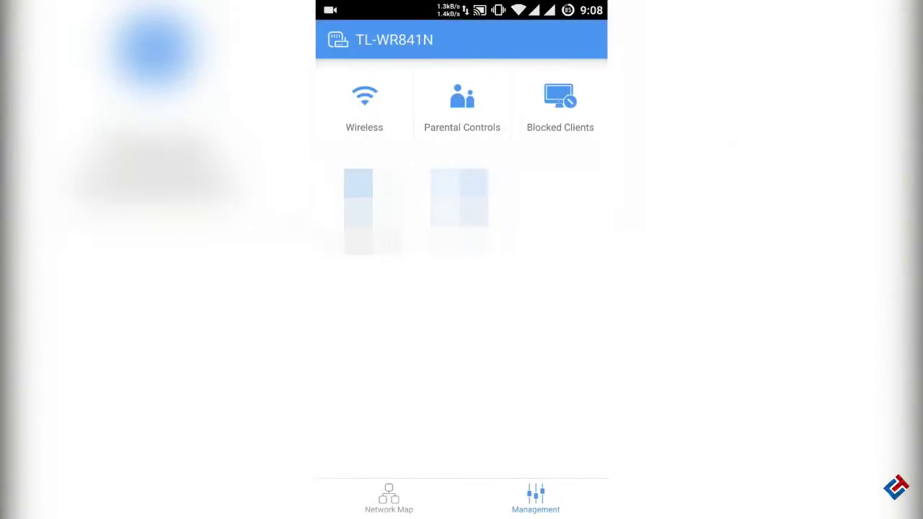
left_click(459, 205)
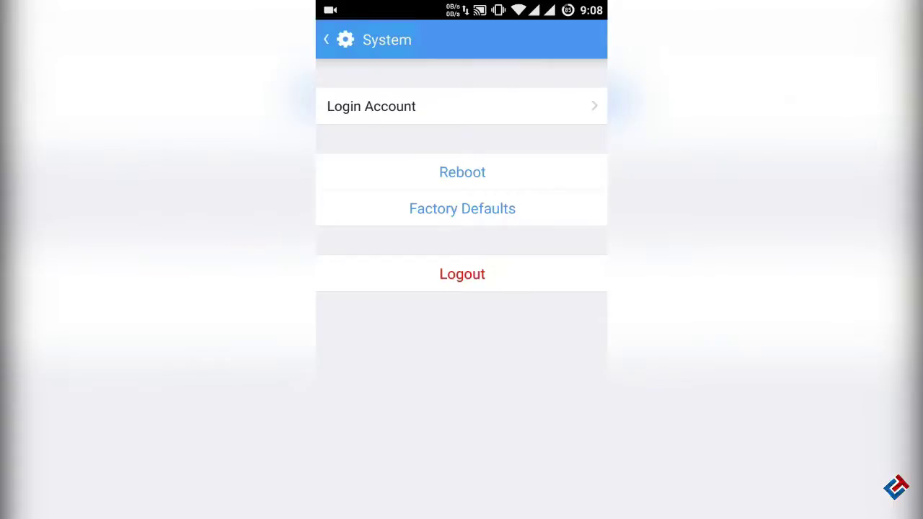
left_click(326, 40)
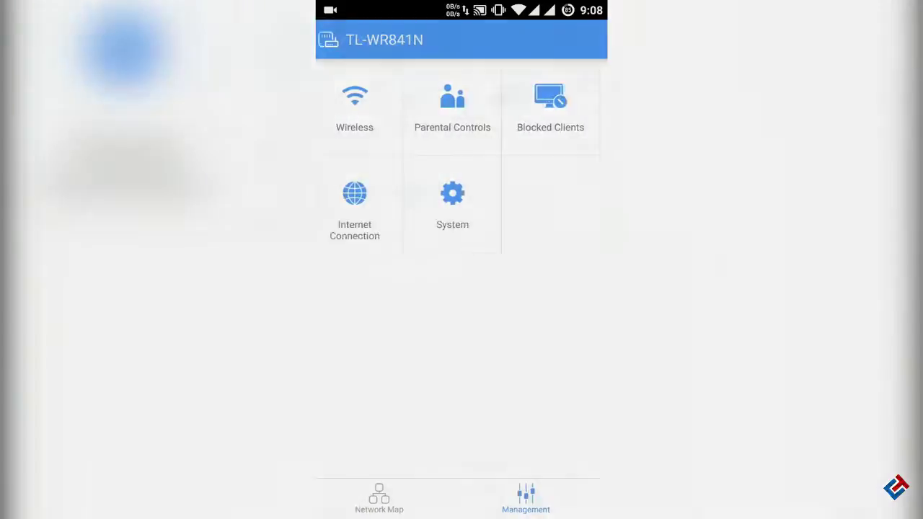
Review the Wireless settings and router device information, ending on the network map.
left_click(354, 108)
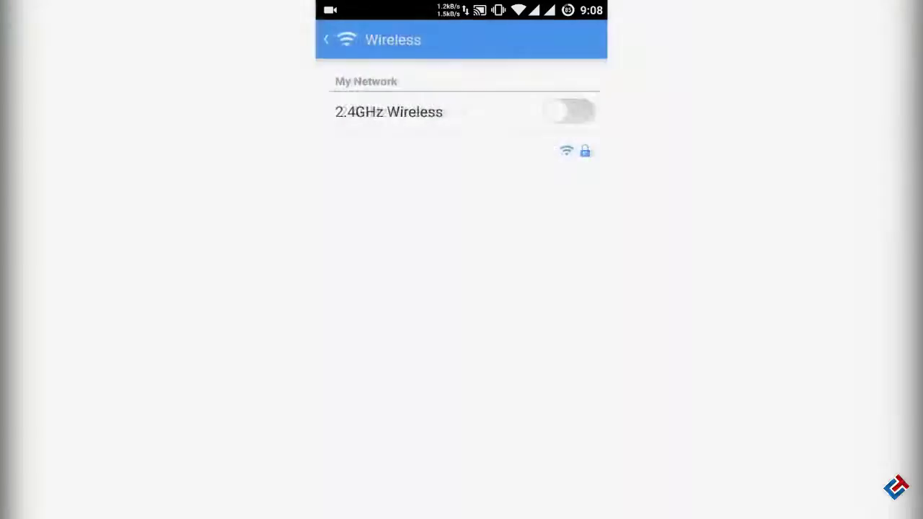
left_click(324, 38)
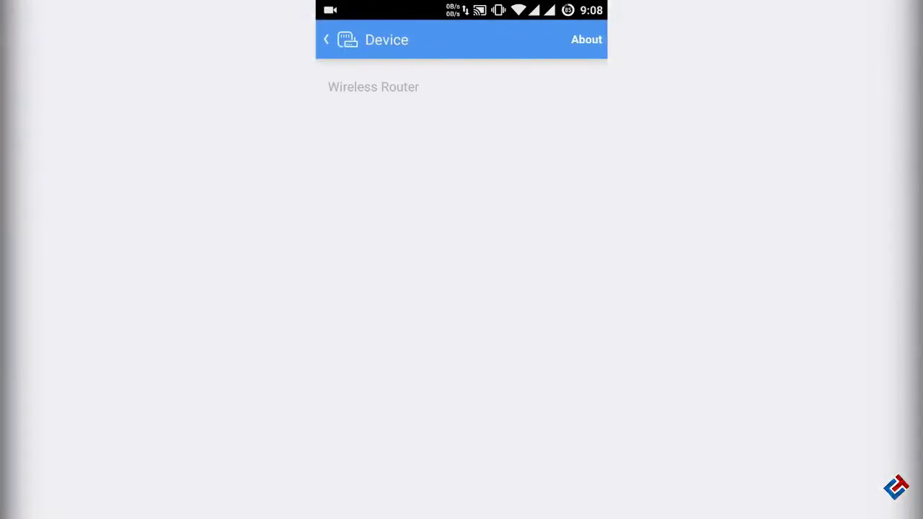
left_click(323, 39)
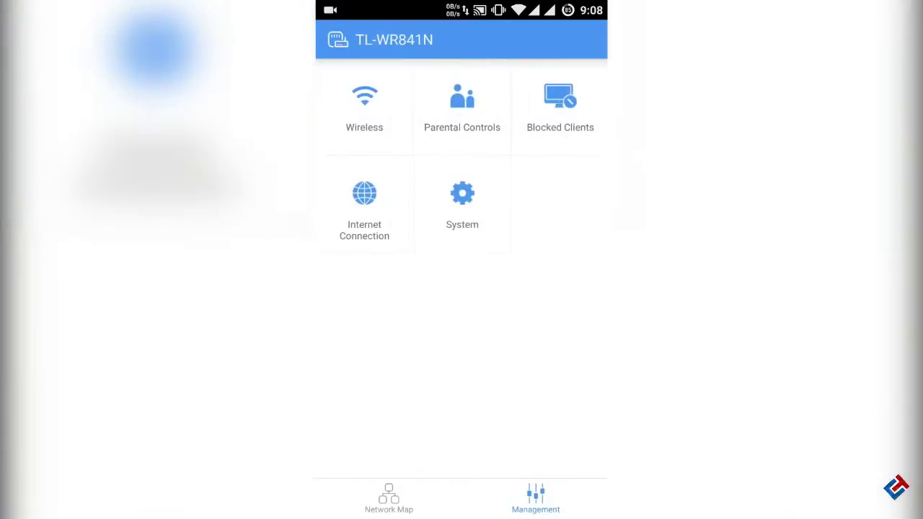
left_click(364, 108)
left_click(323, 39)
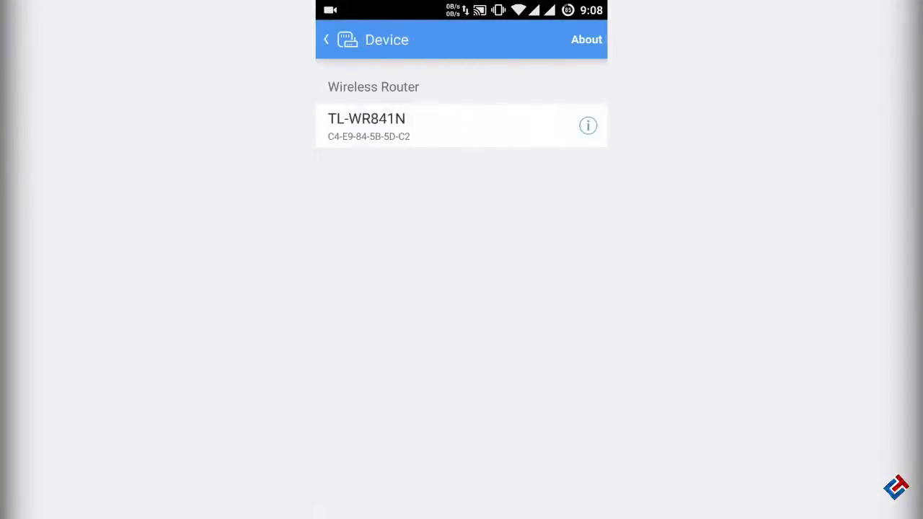
left_click(323, 39)
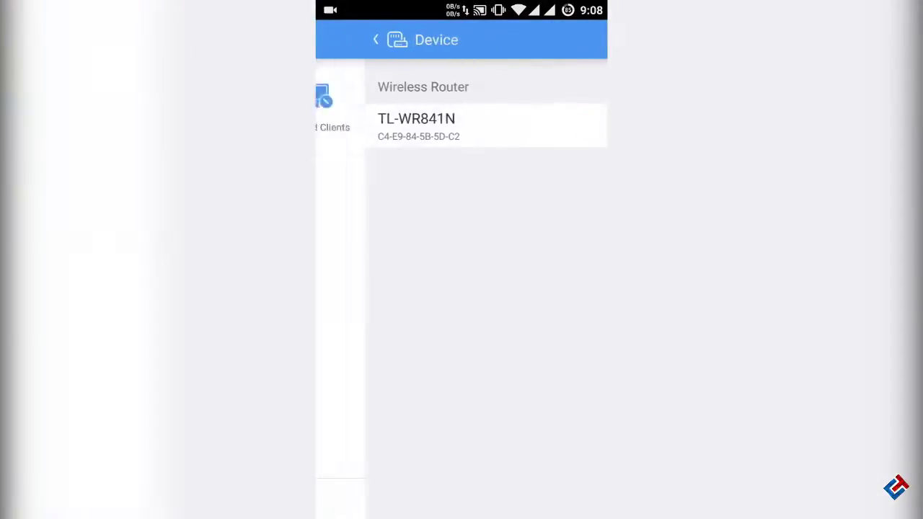
left_click(389, 498)
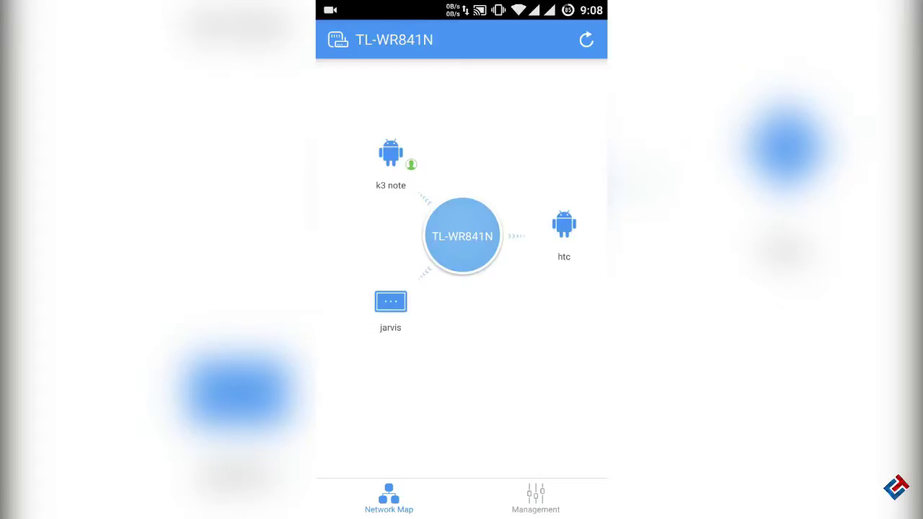
Check Wireless settings under Management, then refresh the network map's connected-device list.
left_click(535, 497)
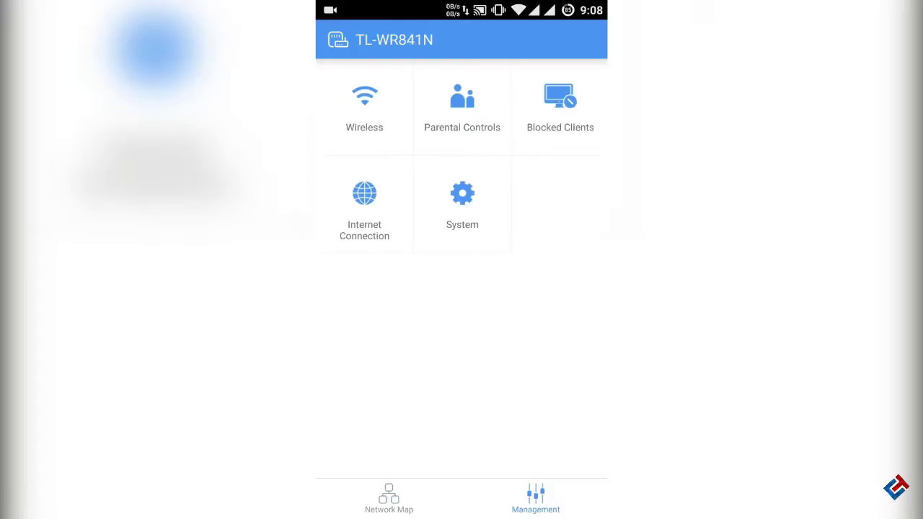
left_click(364, 108)
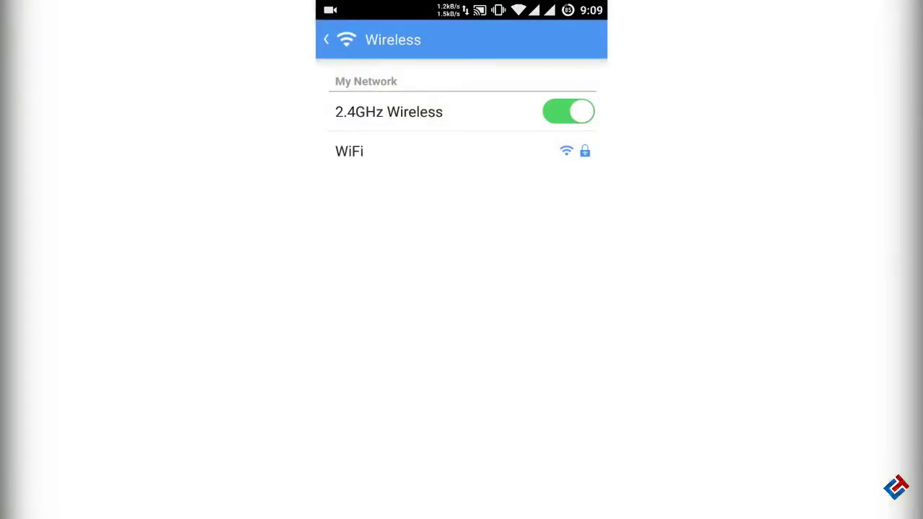
left_click(326, 40)
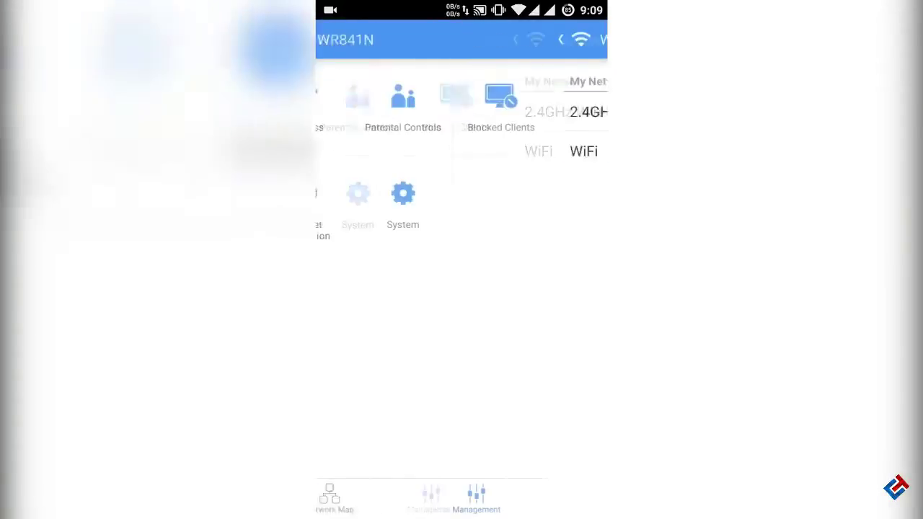
left_click(388, 497)
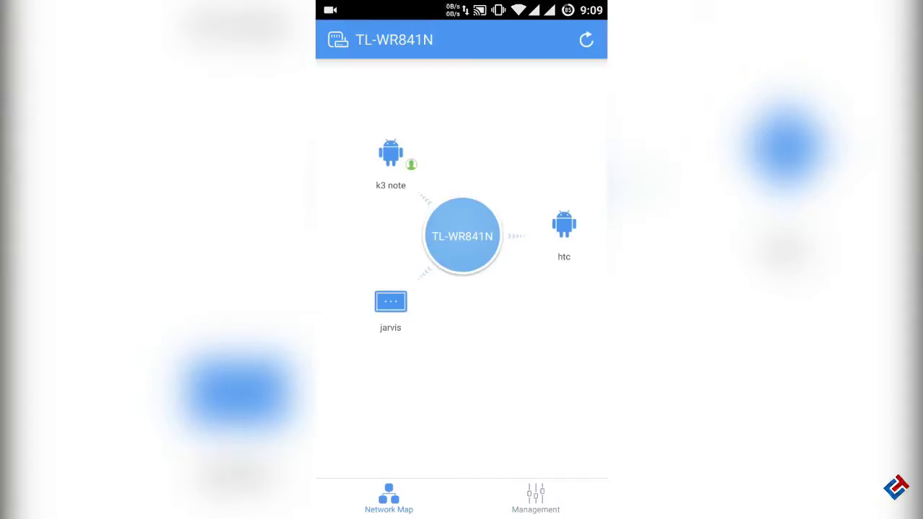
left_click(586, 39)
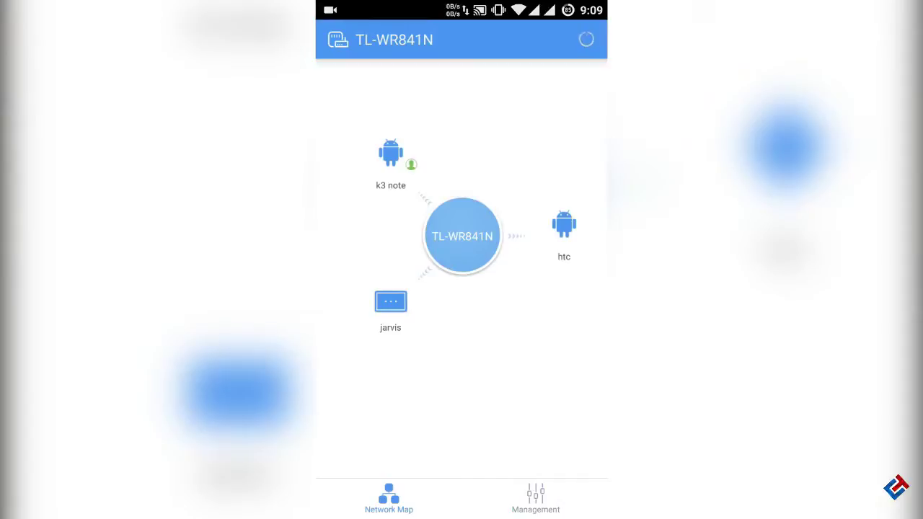